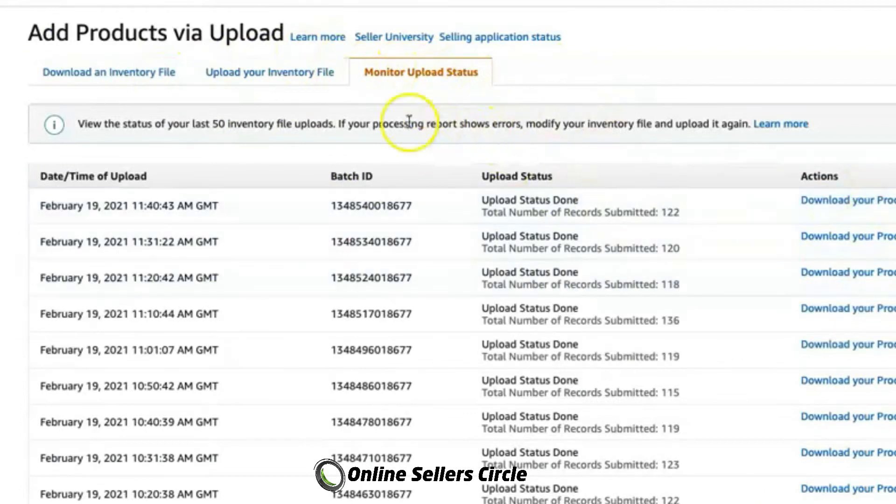
Open the inventory file download page and expand the Inventory Files section to show its file types
{"action": "left_click", "coordinate": [141, 75]}
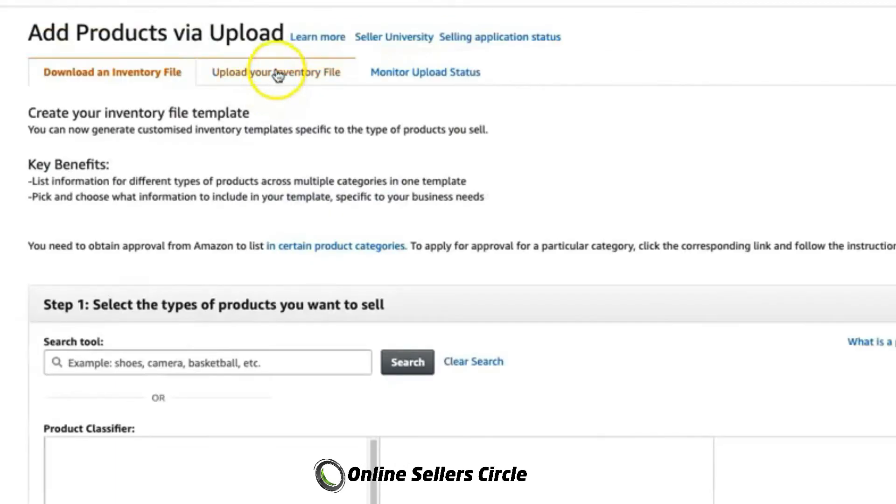
{"action": "left_click", "coordinate": [296, 77]}
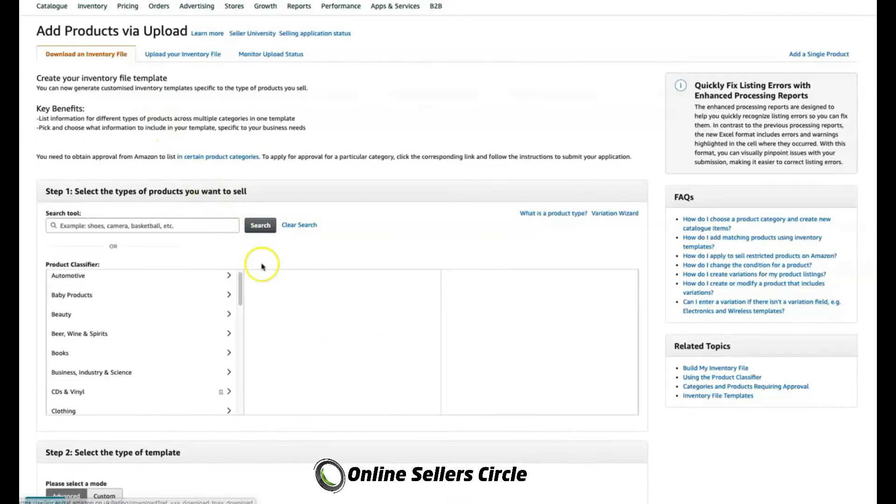
{"action": "scroll", "coordinate": [261, 266], "scroll_direction": "down", "scroll_amount": 9}
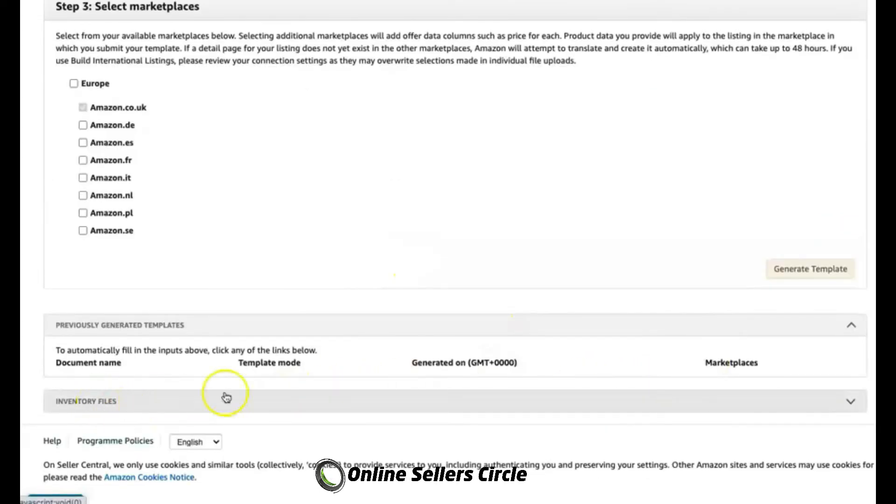
{"action": "left_click", "coordinate": [851, 402]}
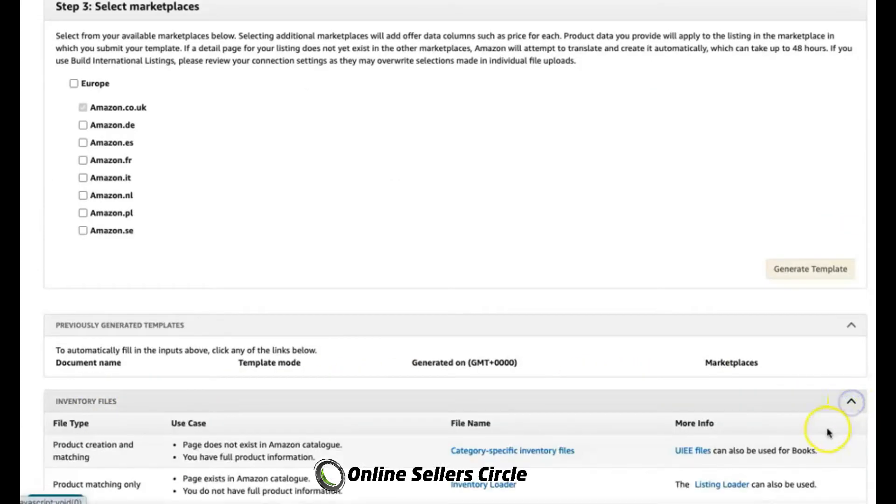
{"action": "scroll", "coordinate": [828, 431], "scroll_direction": "down", "scroll_amount": 5}
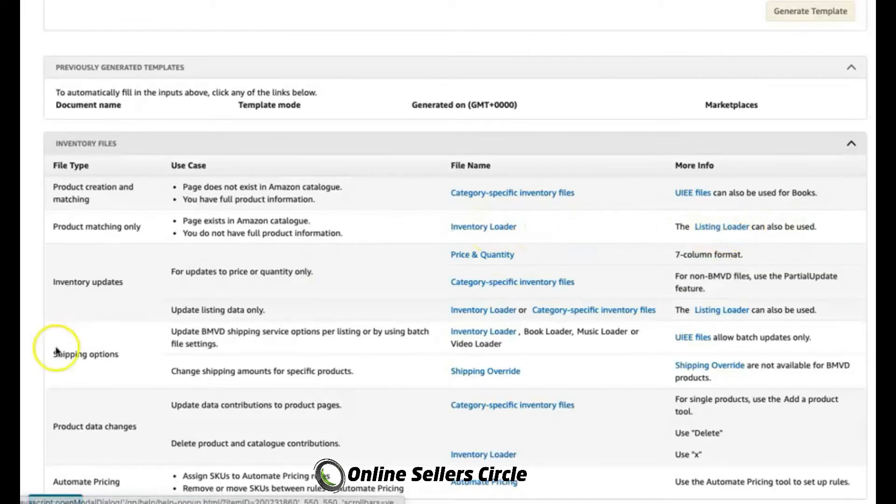
Open the Inventory Loader help for product matching, and download the Inventory Loader template to the Desktop as an Excel 97-2004 workbook
{"action": "left_click", "coordinate": [485, 227]}
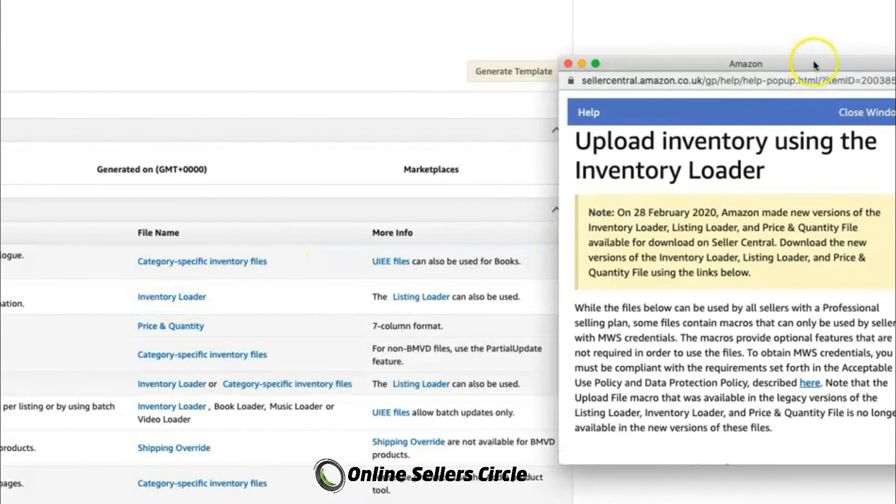
{"action": "left_click_drag", "start_coordinate": [810, 61], "coordinate": [518, 1]}
{"action": "scroll", "coordinate": [450, 229], "scroll_direction": "down", "scroll_amount": 10}
{"action": "scroll", "coordinate": [450, 229], "scroll_direction": "down", "scroll_amount": 3}
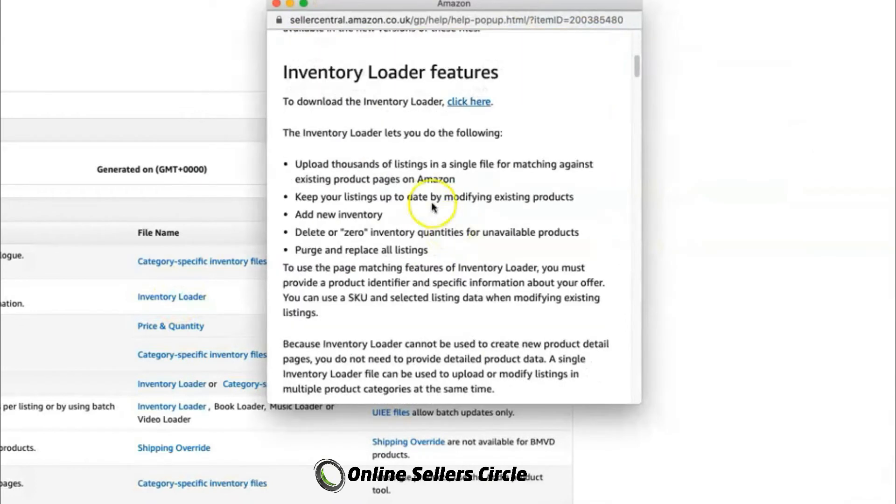
{"action": "left_click", "coordinate": [467, 101]}
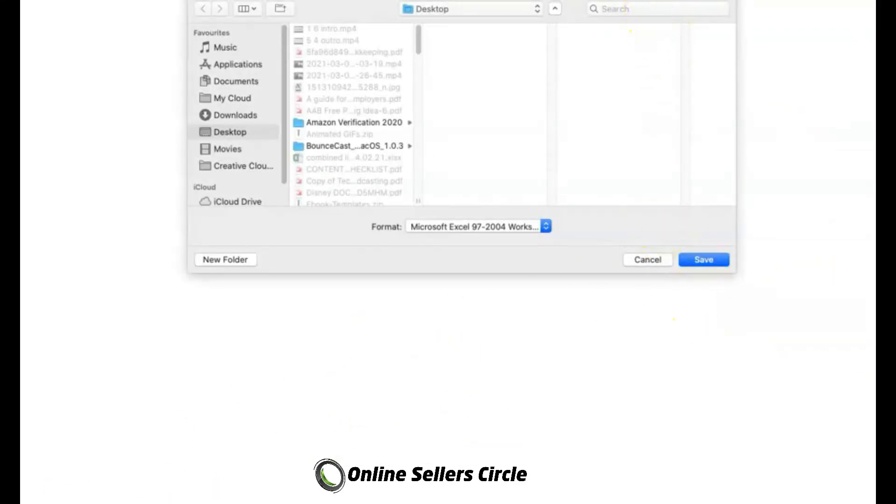
{"action": "left_click", "coordinate": [700, 256]}
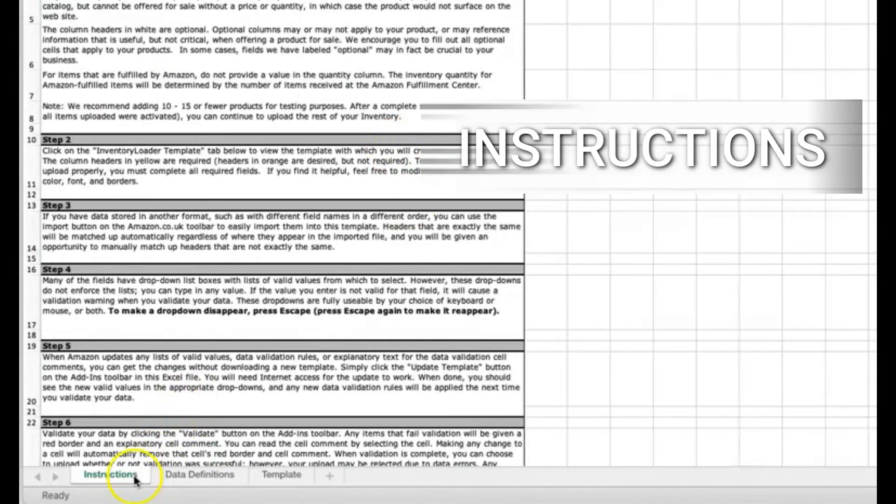
Review the template's instructions and, in the Google Sheets copy, the field definitions, accepted values and required status on the Info sheet
{"action": "scroll", "coordinate": [284, 334], "scroll_direction": "down", "scroll_amount": 10}
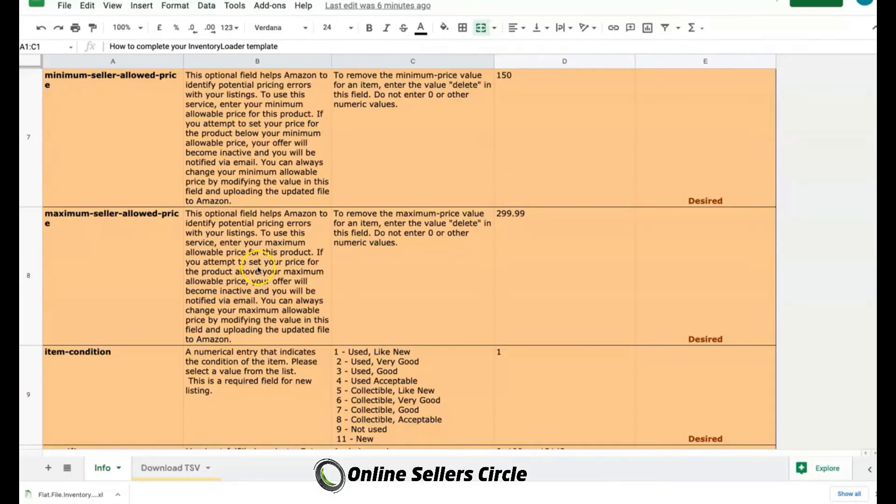
{"action": "scroll", "coordinate": [257, 266], "scroll_direction": "up", "scroll_amount": 5}
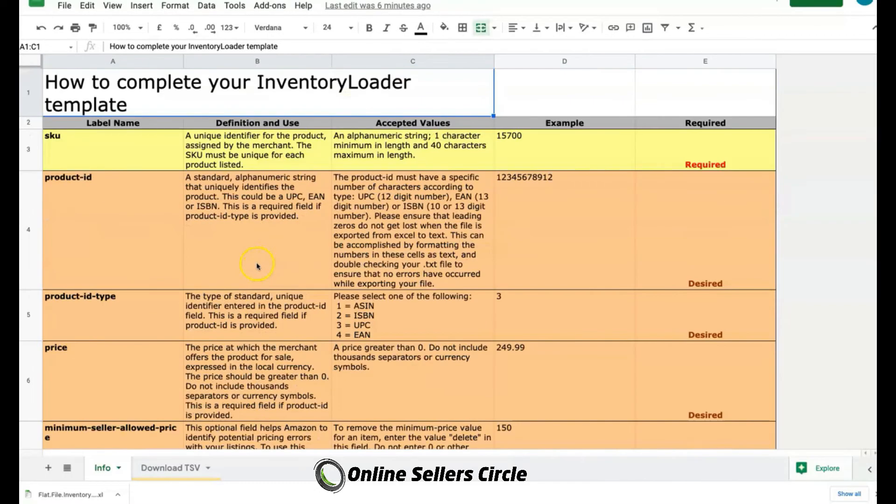
{"action": "scroll", "coordinate": [257, 266], "scroll_direction": "down", "scroll_amount": 3}
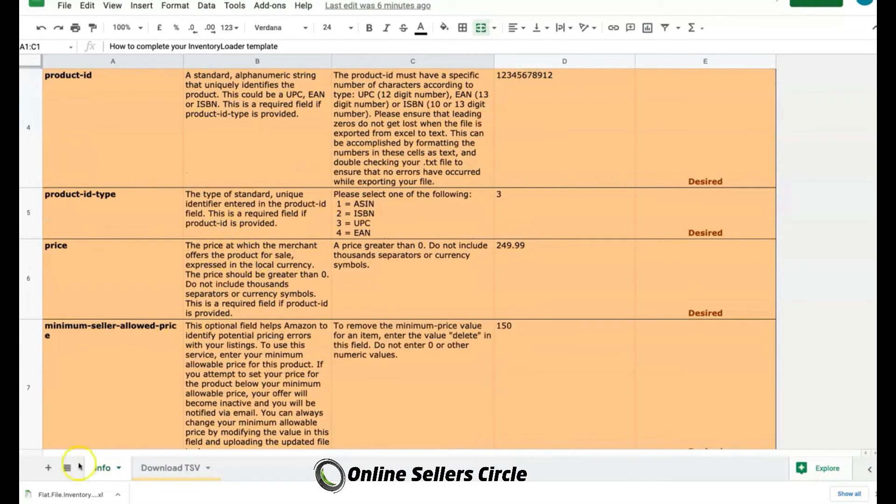
{"action": "scroll", "coordinate": [88, 208], "scroll_direction": "down", "scroll_amount": 10}
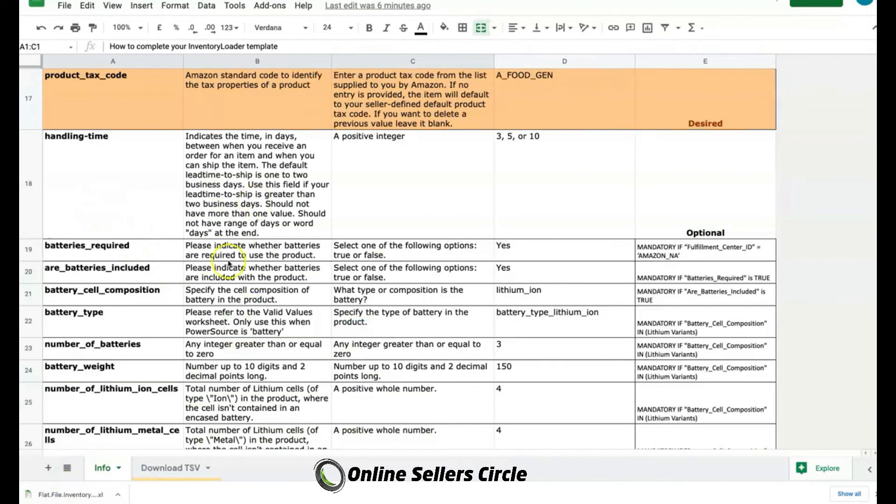
{"action": "scroll", "coordinate": [229, 264], "scroll_direction": "down", "scroll_amount": 10}
{"action": "scroll", "coordinate": [228, 271], "scroll_direction": "up", "scroll_amount": 10}
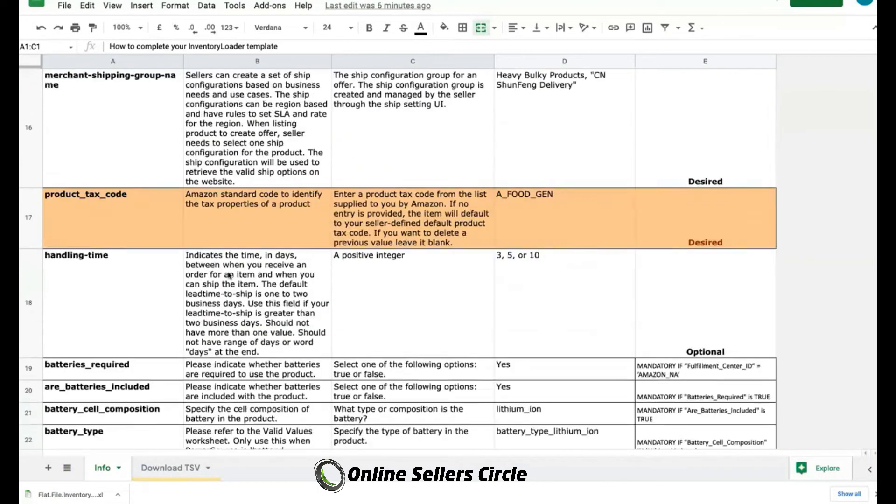
{"action": "scroll", "coordinate": [57, 410], "scroll_direction": "up", "scroll_amount": 5}
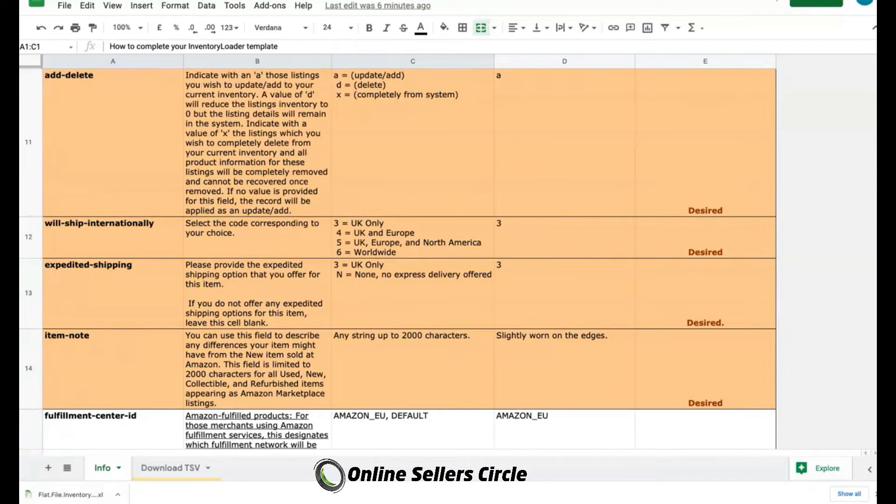
{"action": "left_click", "coordinate": [170, 467]}
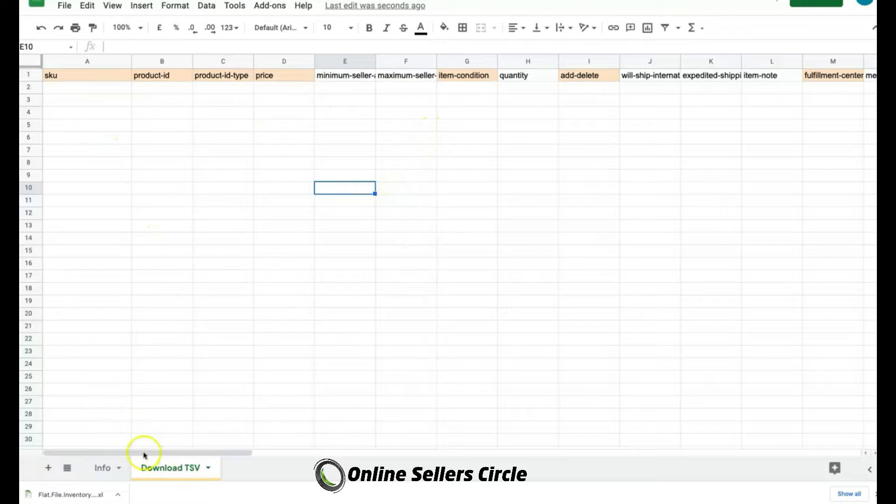
{"action": "left_click", "coordinate": [99, 471]}
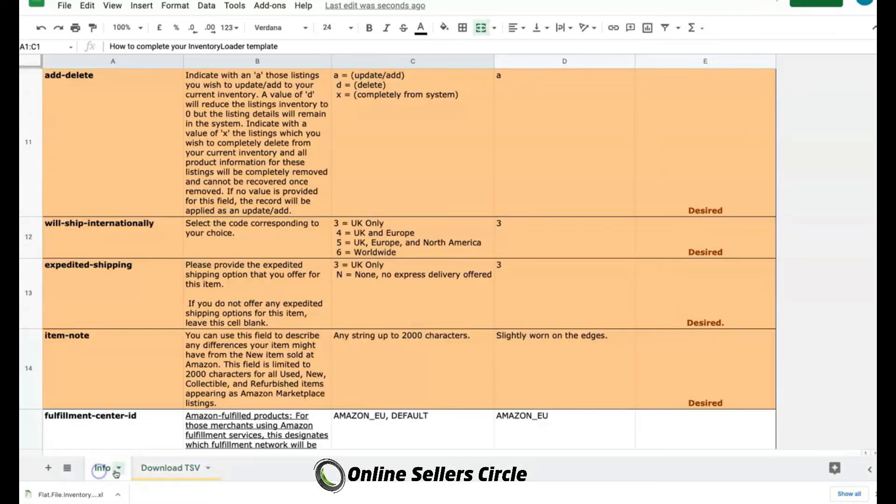
On the Download TSV sheet, enter sku IK04039OAVA1 in A2 and product-id B074WM3LST in B2
{"action": "left_click", "coordinate": [160, 470]}
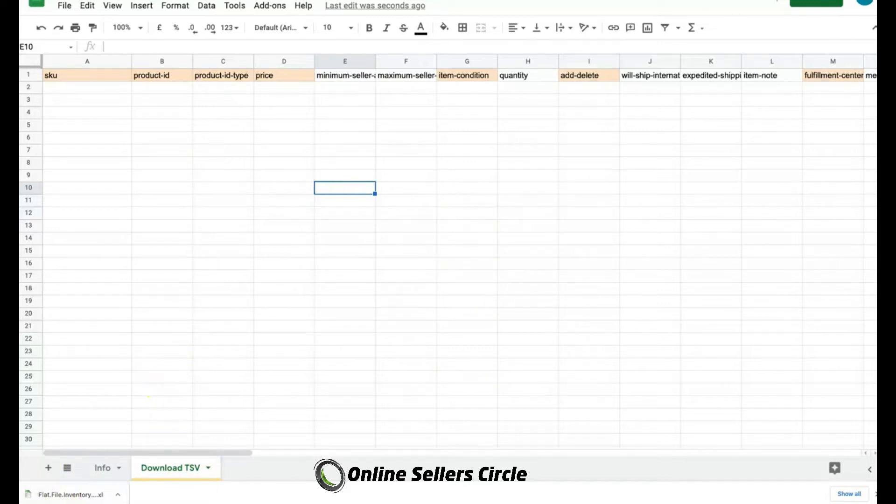
{"action": "left_click_drag", "start_coordinate": [208, 452], "coordinate": [162, 481]}
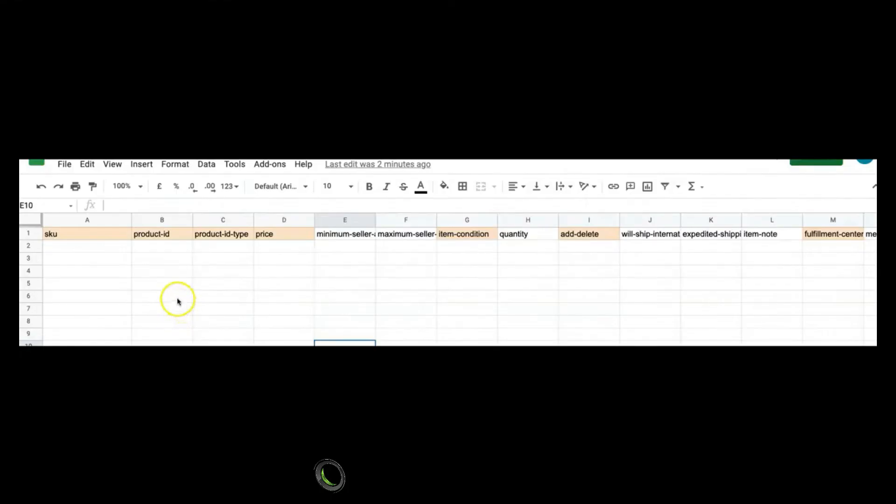
{"action": "left_click", "coordinate": [100, 77]}
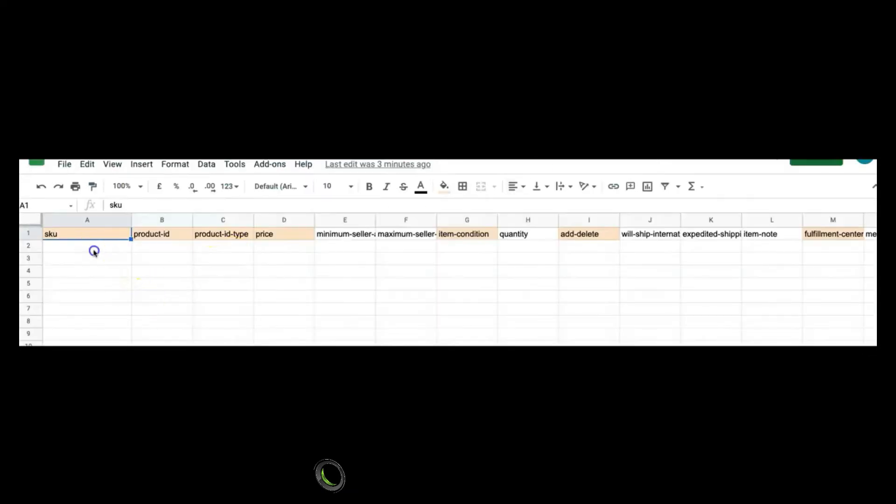
{"action": "left_click", "coordinate": [94, 251]}
{"action": "left_click", "coordinate": [175, 251]}
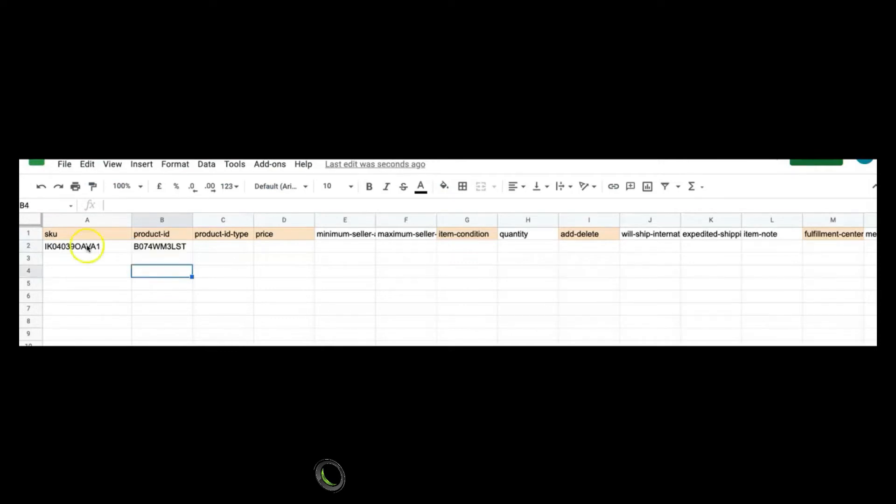
{"action": "left_click", "coordinate": [91, 251]}
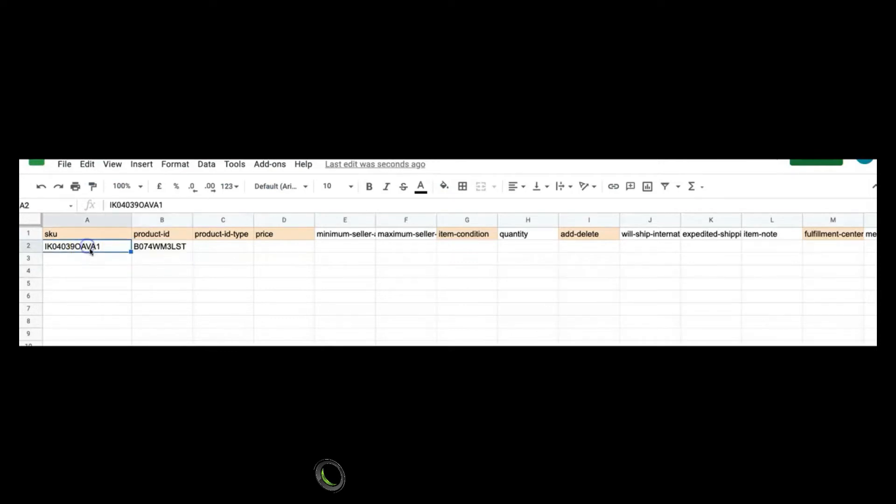
{"action": "left_click", "coordinate": [168, 248]}
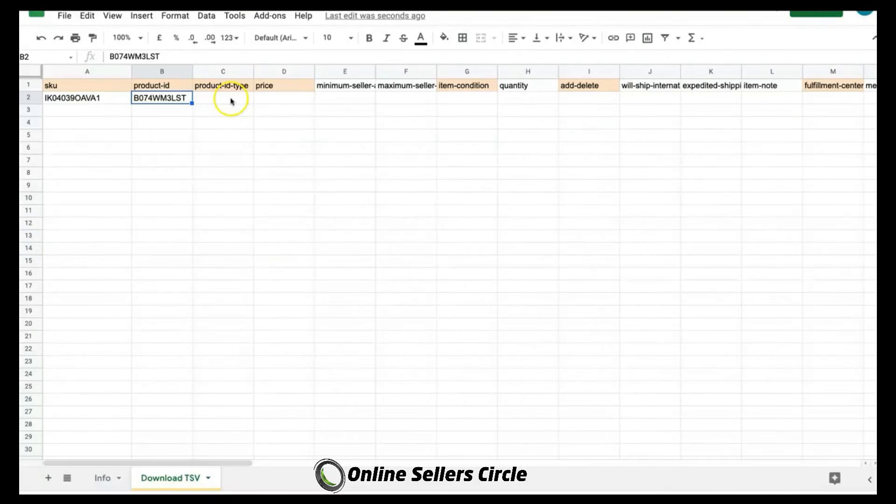
Set the product-id-type in C2 to 1 and check it against the product-id beside it
{"action": "left_click", "coordinate": [231, 247]}
{"action": "type", "text": "1"}
{"action": "key", "text": "Return"}
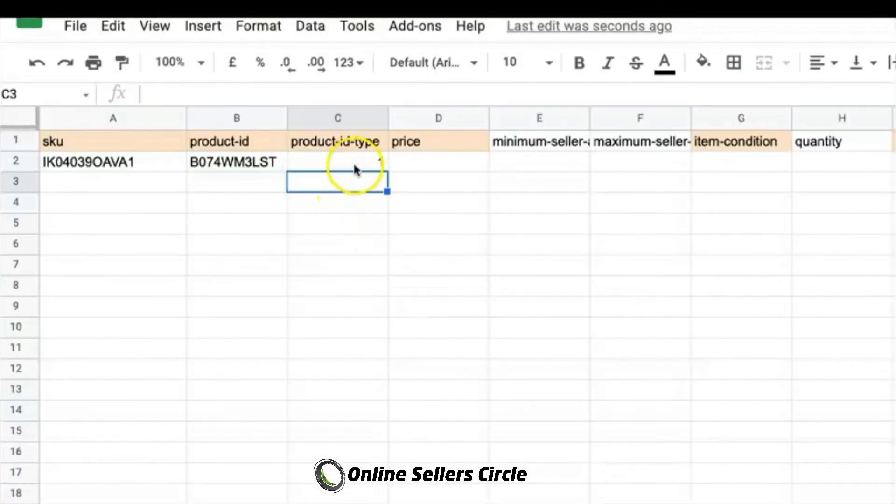
{"action": "left_click", "coordinate": [258, 167]}
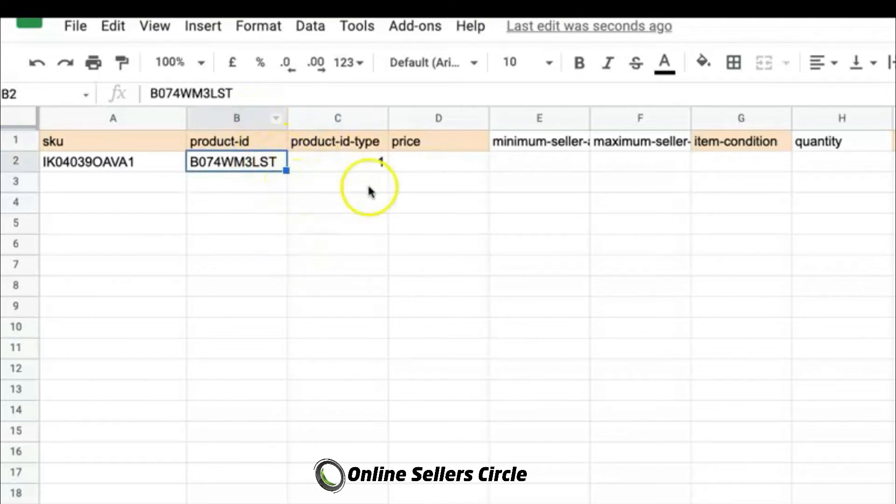
{"action": "left_click", "coordinate": [373, 162]}
{"action": "left_click", "coordinate": [270, 166]}
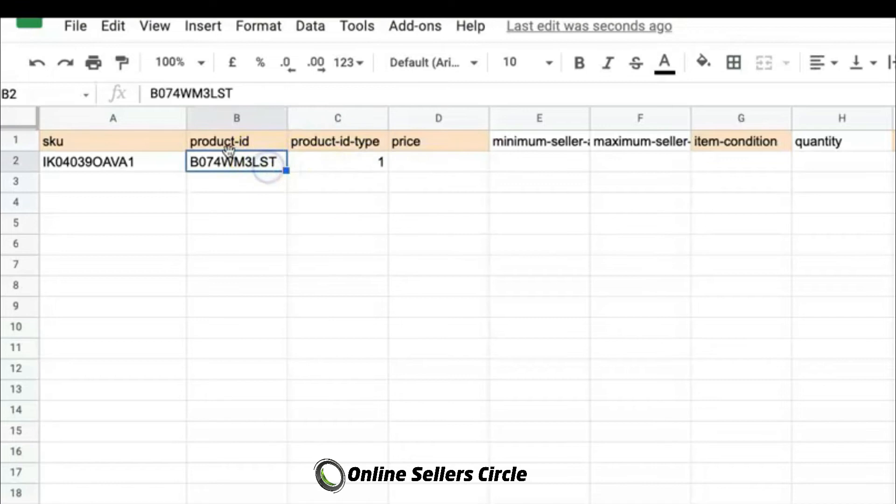
{"action": "left_click", "coordinate": [312, 163]}
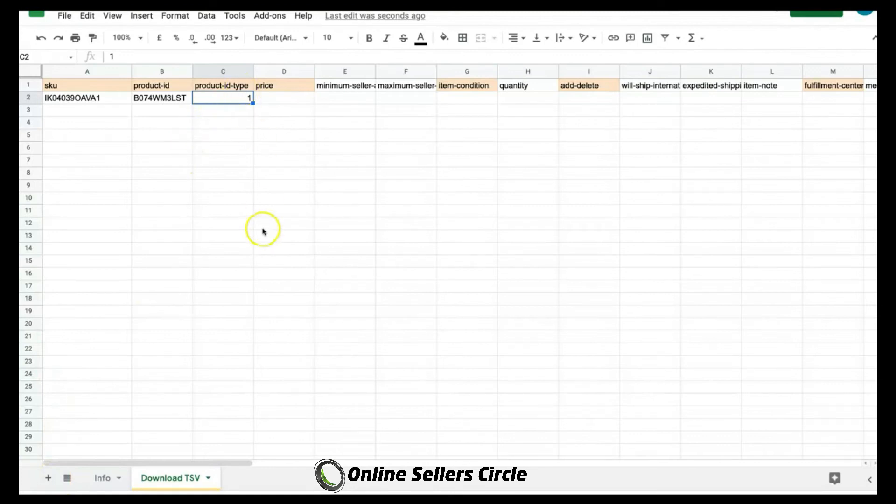
Enter a price of 18.58 in D2 and an item-condition of 11 in G2
{"action": "left_click", "coordinate": [302, 99]}
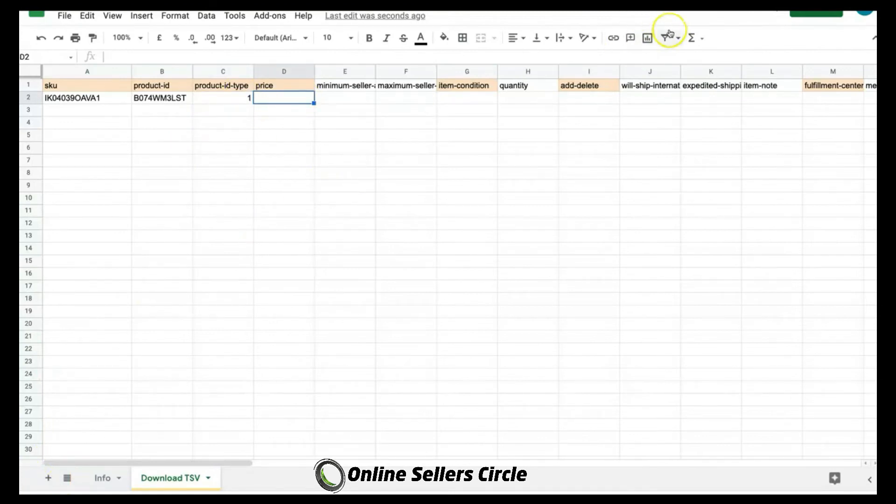
{"action": "type", "text": "18.58"}
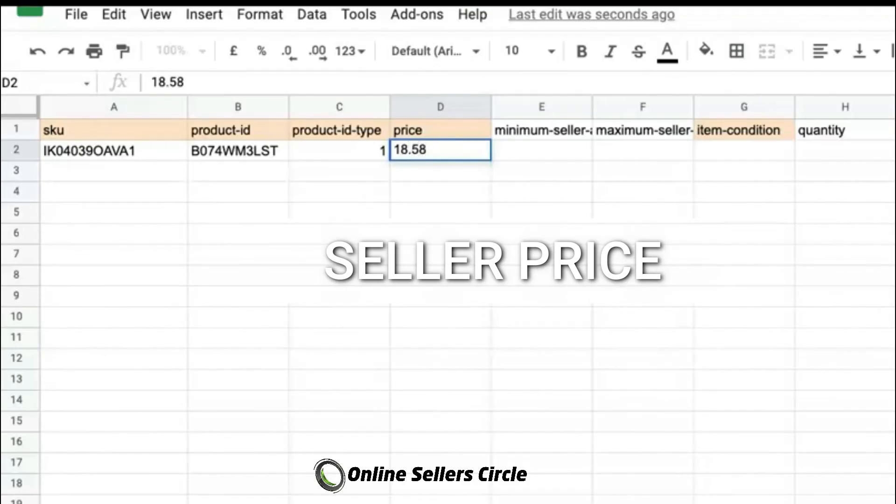
{"action": "key", "text": "Return"}
{"action": "left_click", "coordinate": [710, 152]}
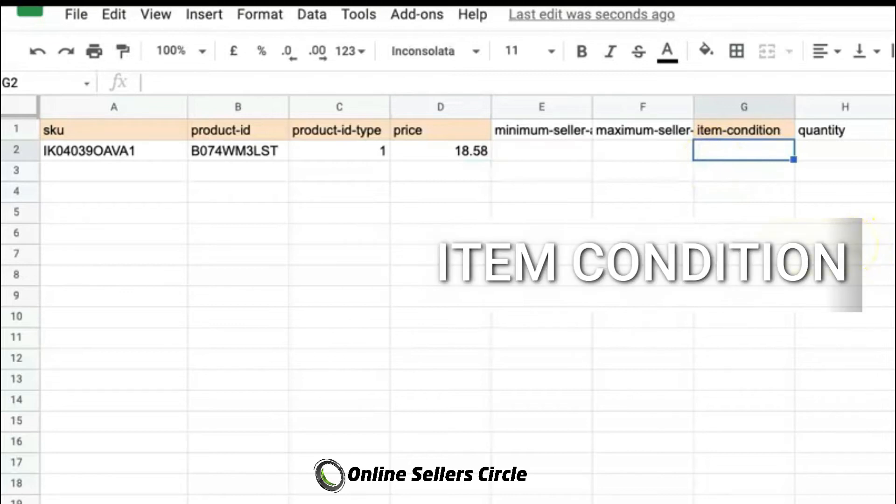
{"action": "type", "text": "11"}
{"action": "key", "text": "Return"}
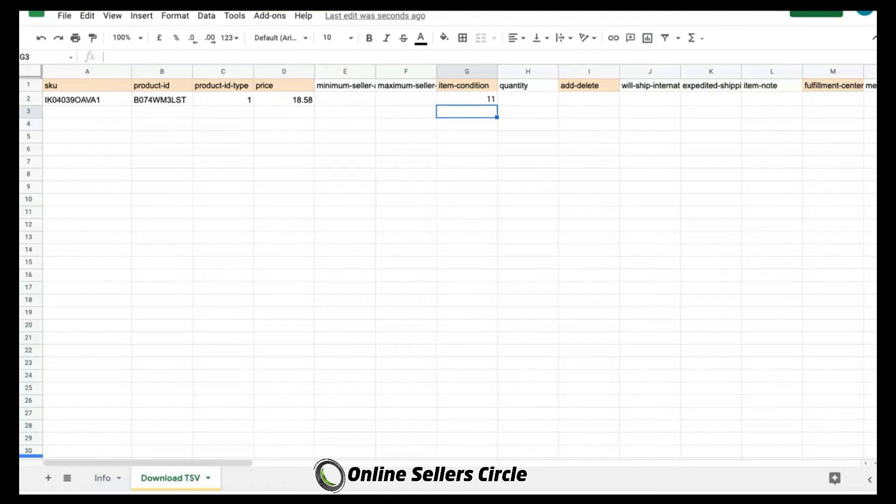
Review the minimum-seller-allowed-price, maximum-seller-allowed-price and quantity columns on the Download TSV sheet
{"action": "left_click", "coordinate": [361, 85]}
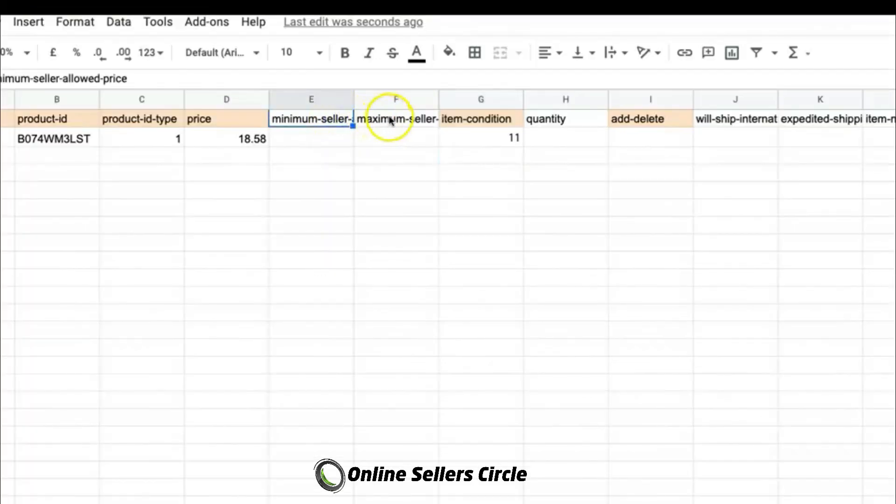
{"action": "left_click", "coordinate": [390, 120]}
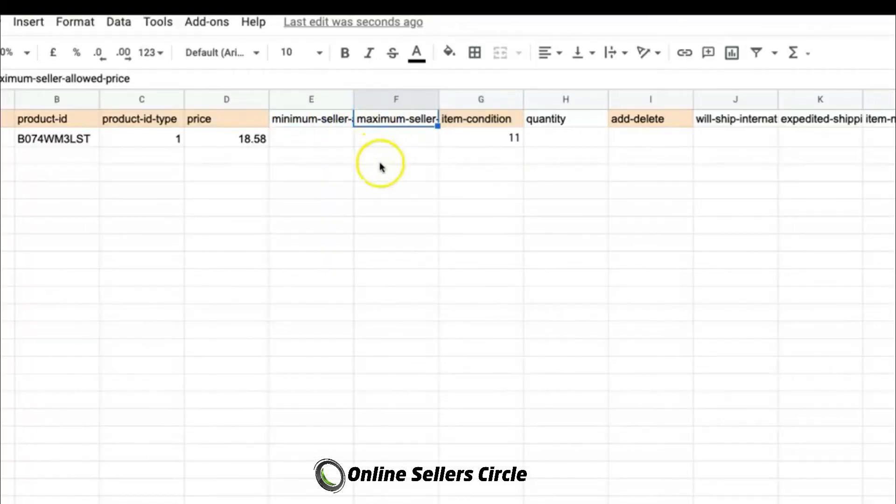
{"action": "left_click", "coordinate": [550, 121]}
{"action": "left_click", "coordinate": [551, 142]}
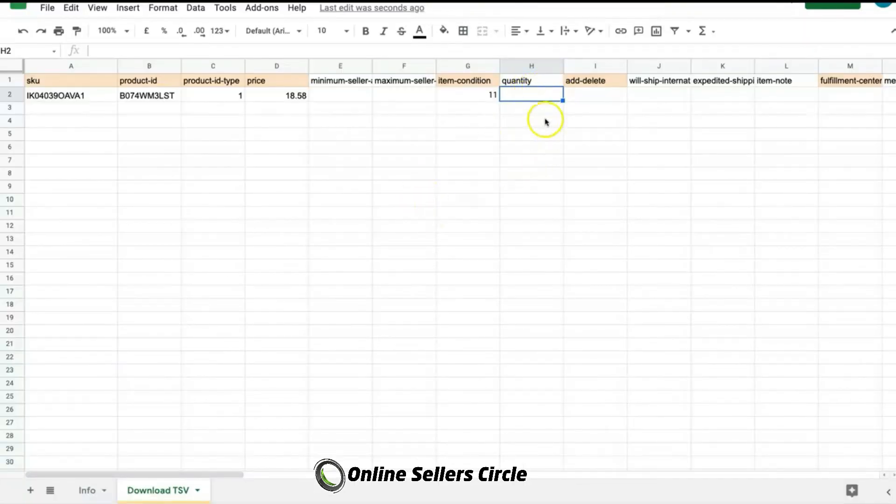
Enter the add-delete code a in I2 and the fulfillment-center value AMAZON_EU in M2
{"action": "left_click", "coordinate": [585, 98]}
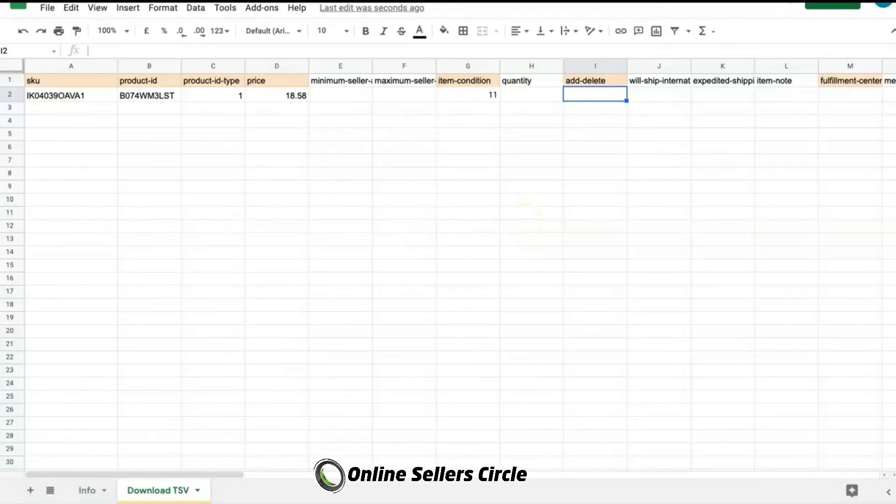
{"action": "type", "text": "a"}
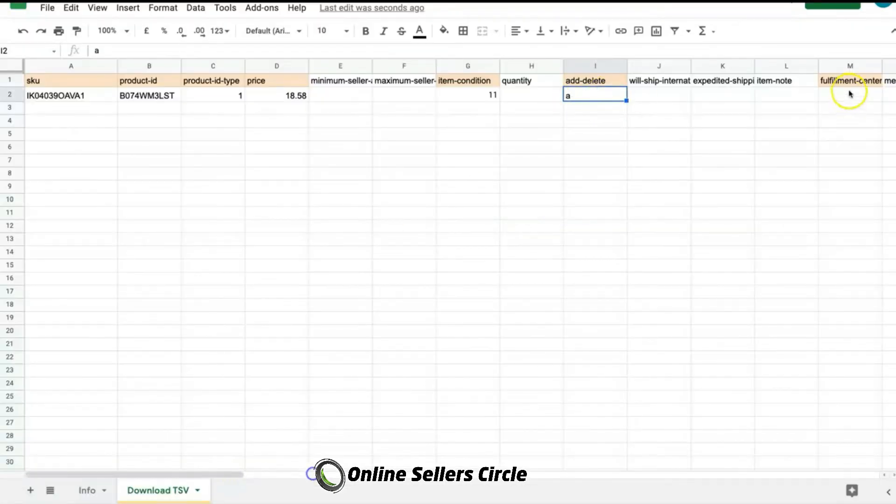
{"action": "left_click", "coordinate": [850, 95]}
{"action": "key", "text": "Tab"}
{"action": "key", "text": "Tab"}
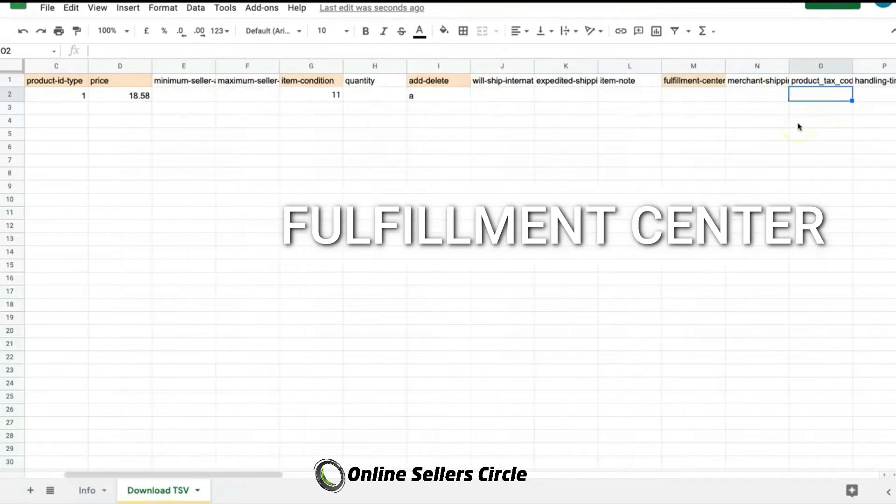
{"action": "left_click", "coordinate": [710, 96]}
{"action": "type", "text": "AMAZON_EU"}
{"action": "left_click", "coordinate": [726, 162]}
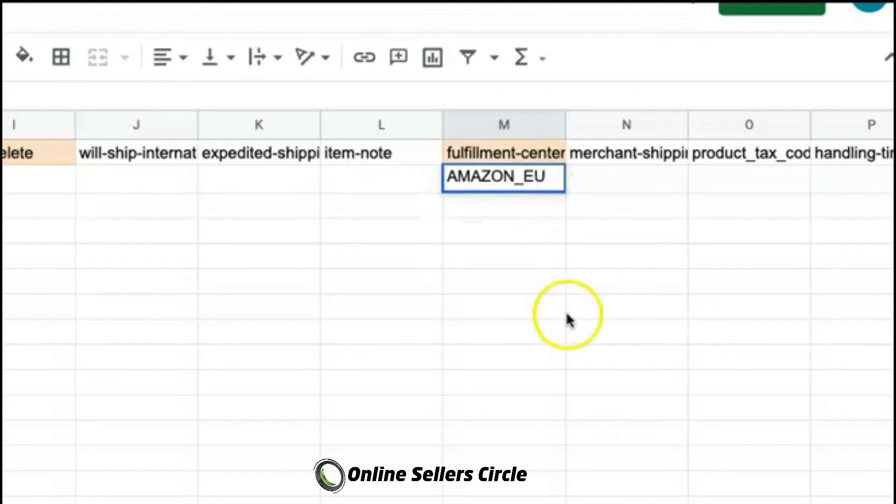
{"action": "left_click", "coordinate": [528, 184]}
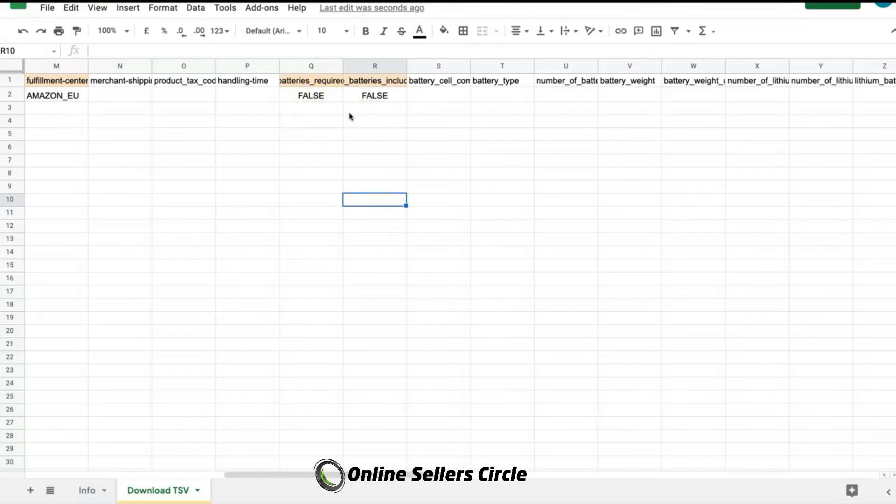
Check the row 2 entries for batteries_required, are_batteries_included and the supplier-declared regulation in column AE against their headers
{"action": "left_click", "coordinate": [318, 93]}
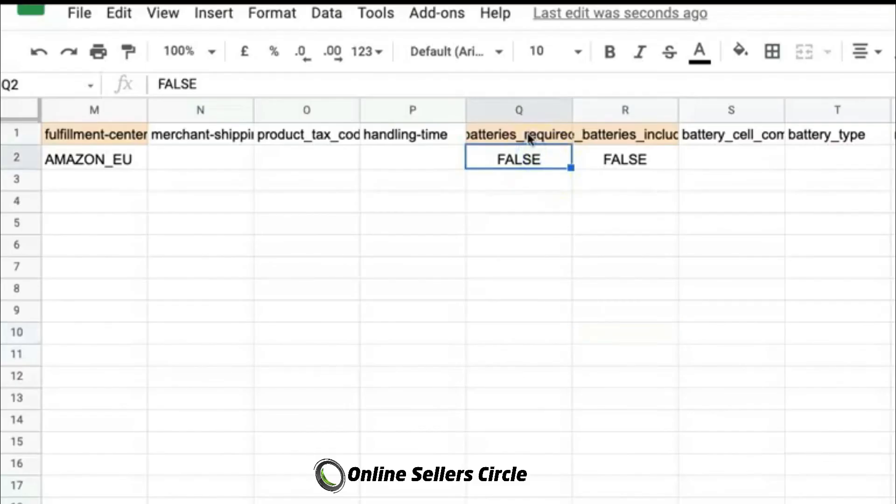
{"action": "left_click", "coordinate": [530, 137]}
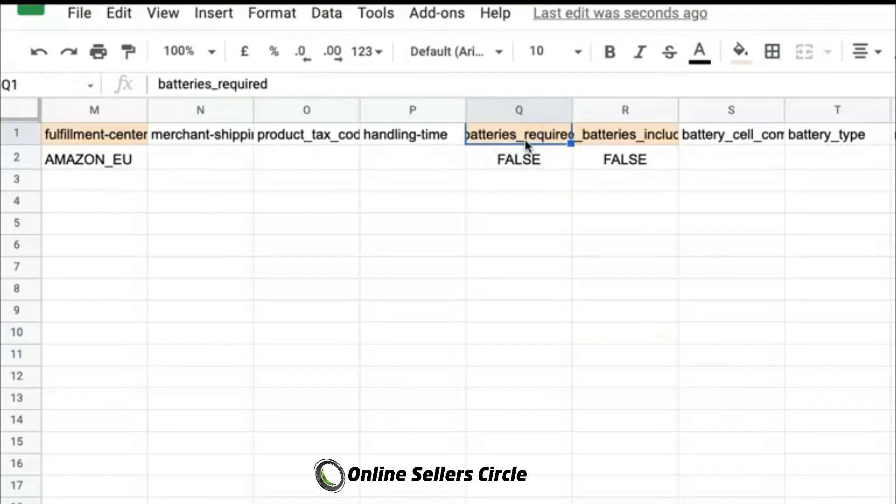
{"action": "left_click", "coordinate": [593, 138]}
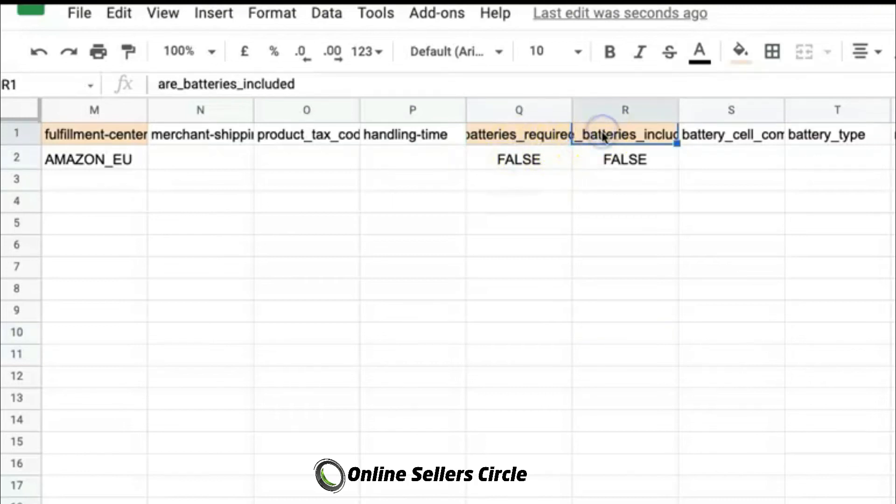
{"action": "left_click", "coordinate": [603, 153]}
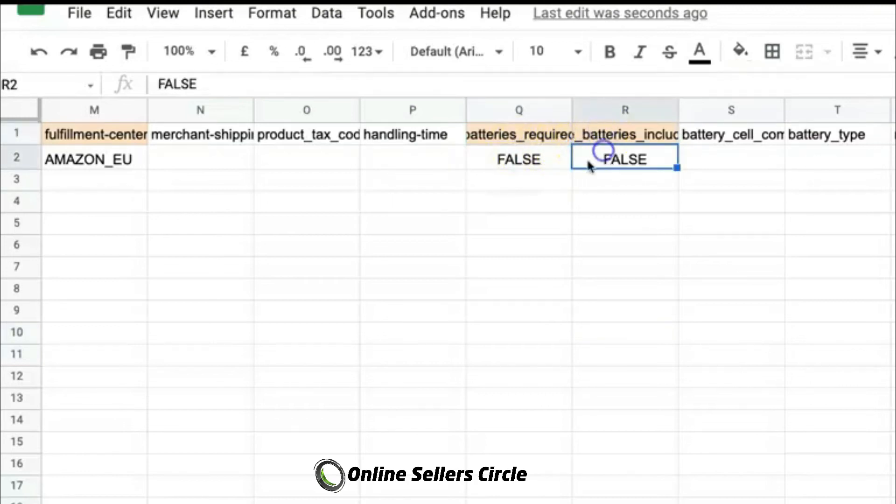
{"action": "left_click", "coordinate": [540, 163]}
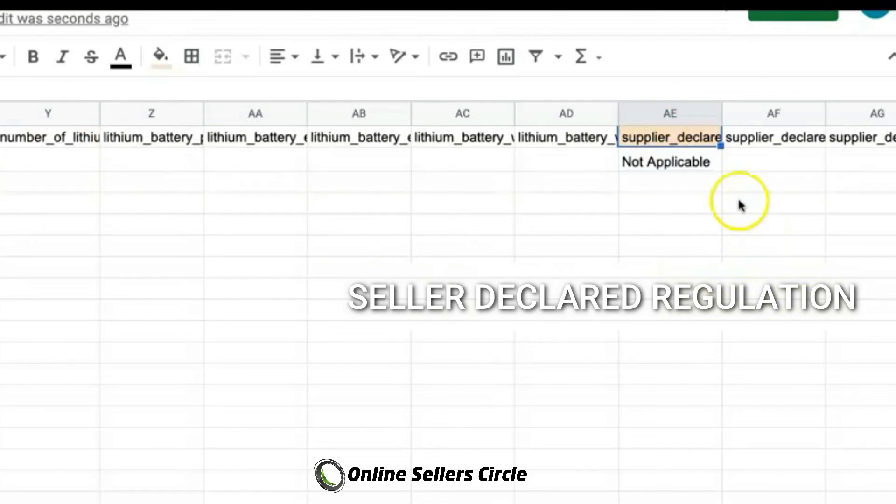
{"action": "left_click", "coordinate": [667, 169]}
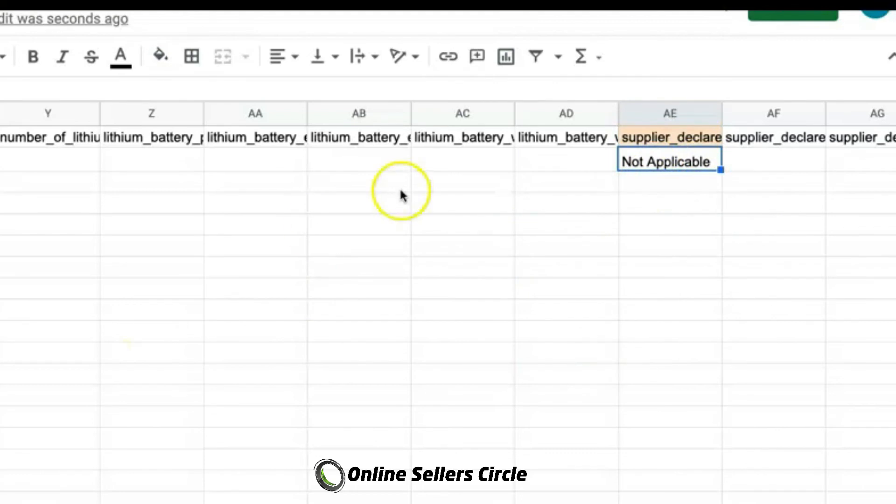
Download the current sheet as a tab-separated values (.tsv) file
{"action": "left_click_drag", "start_coordinate": [489, 475], "coordinate": [136, 479]}
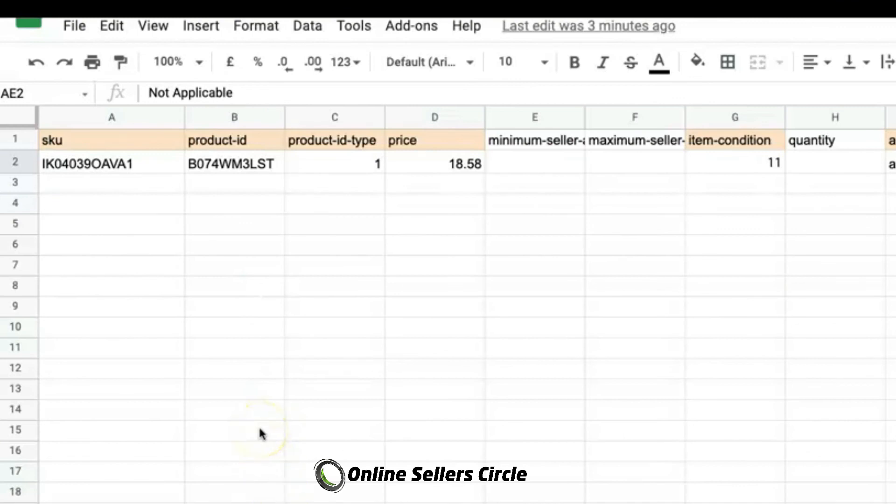
{"action": "left_click", "coordinate": [77, 27]}
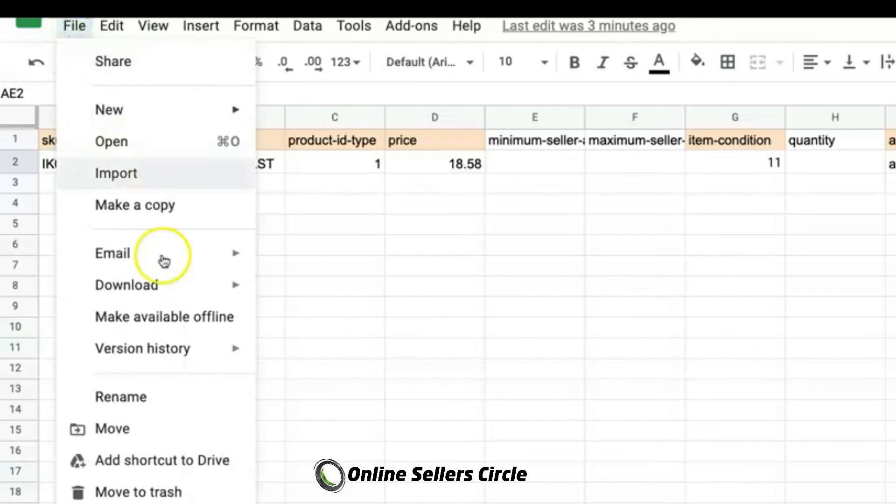
{"action": "mouse_move", "coordinate": [172, 285]}
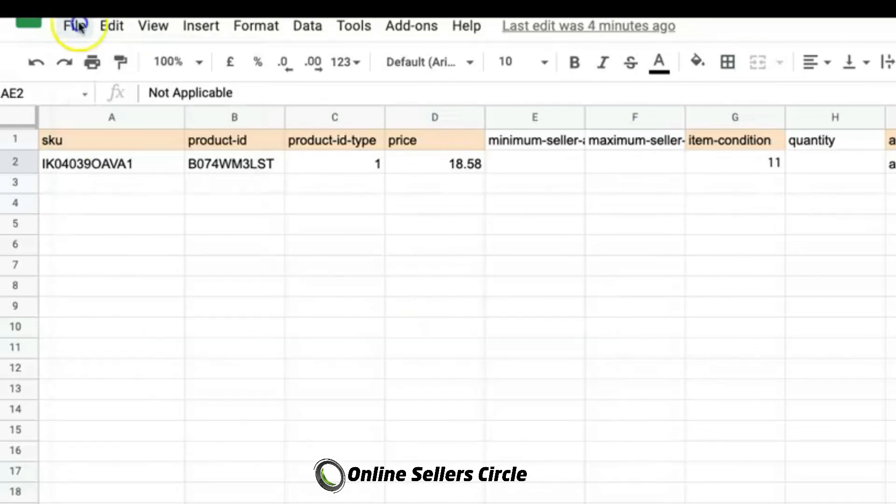
{"action": "left_click", "coordinate": [72, 26]}
{"action": "mouse_move", "coordinate": [172, 284]}
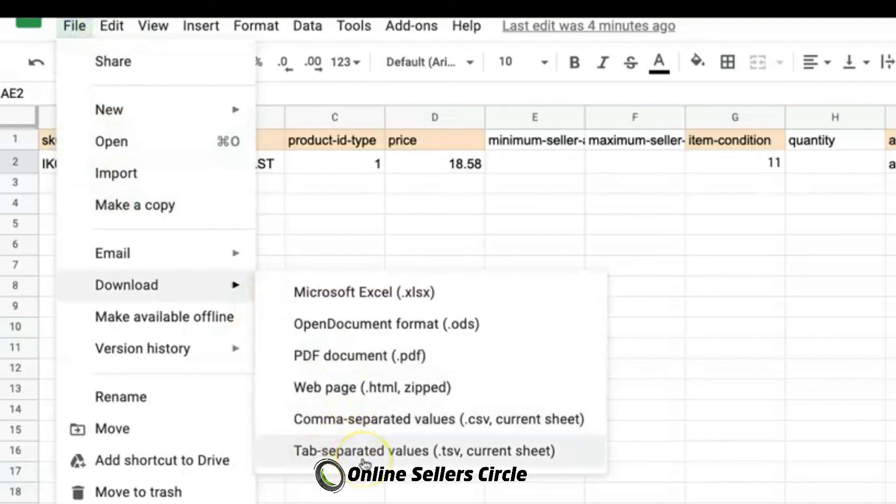
{"action": "left_click", "coordinate": [416, 460]}
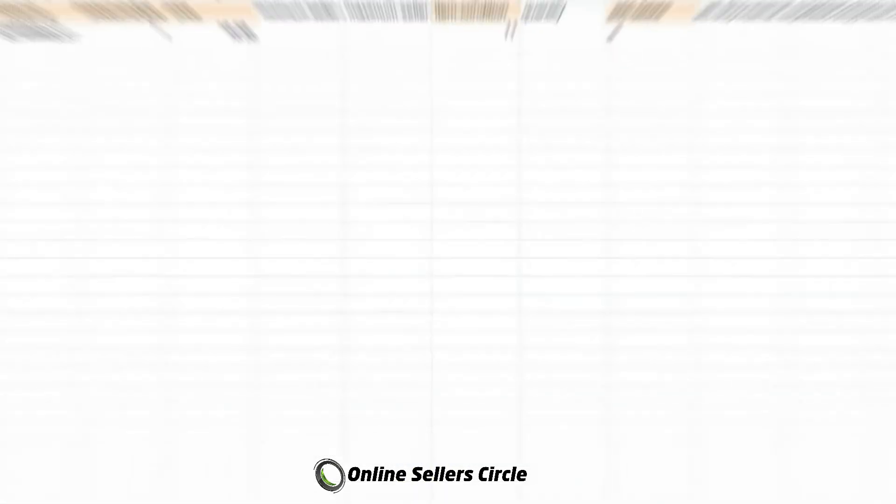
Switch to Amazon Seller Central and open the inventory file upload form under Add Products via Upload
{"action": "left_click_drag", "start_coordinate": [875, 55], "coordinate": [530, 56]}
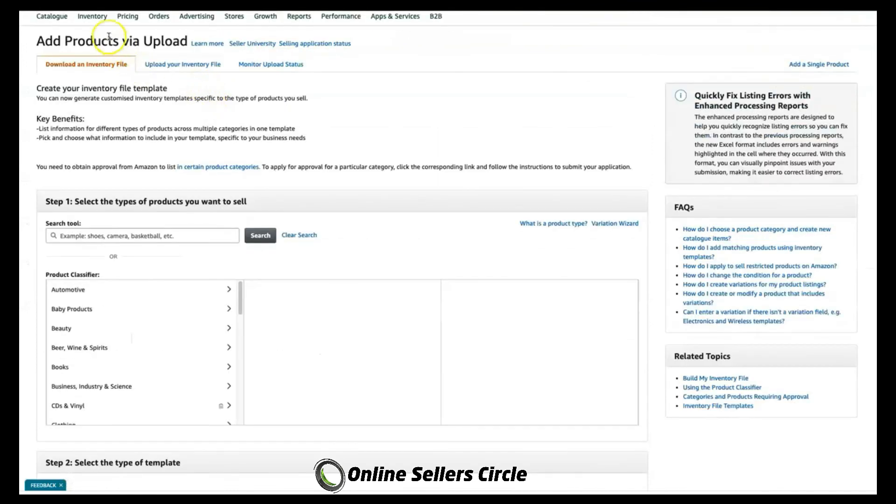
{"action": "mouse_move", "coordinate": [96, 21]}
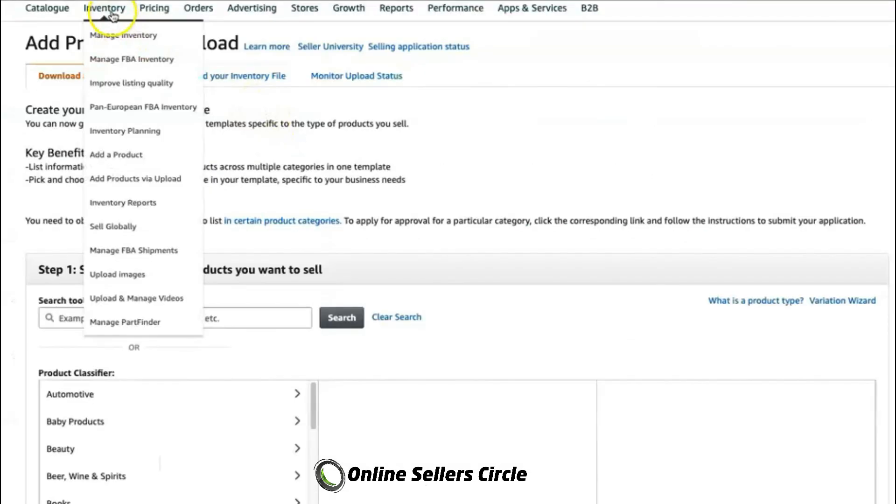
{"action": "left_click", "coordinate": [126, 181]}
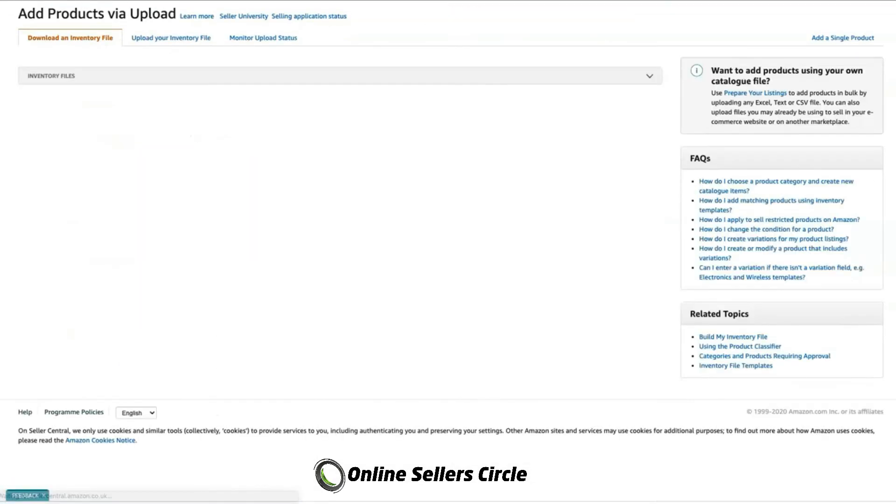
{"action": "left_click", "coordinate": [176, 56]}
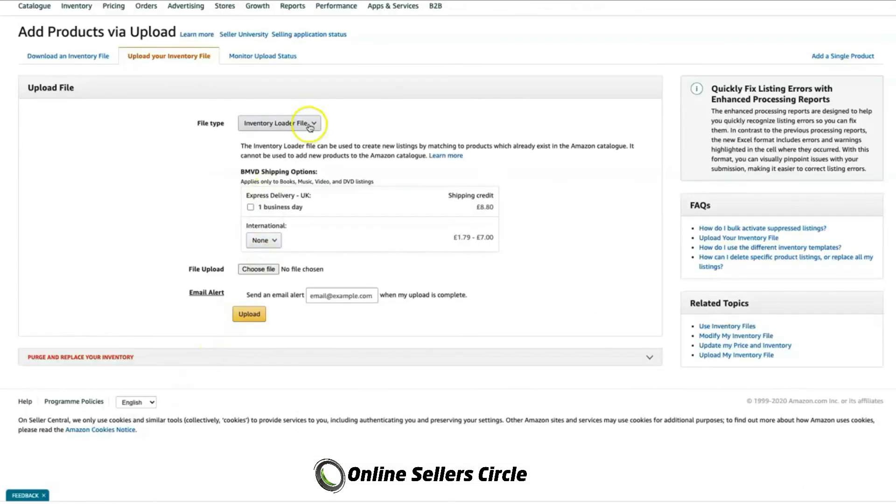
Set the upload's file type to Inventory Loader File
{"action": "left_click", "coordinate": [410, 163]}
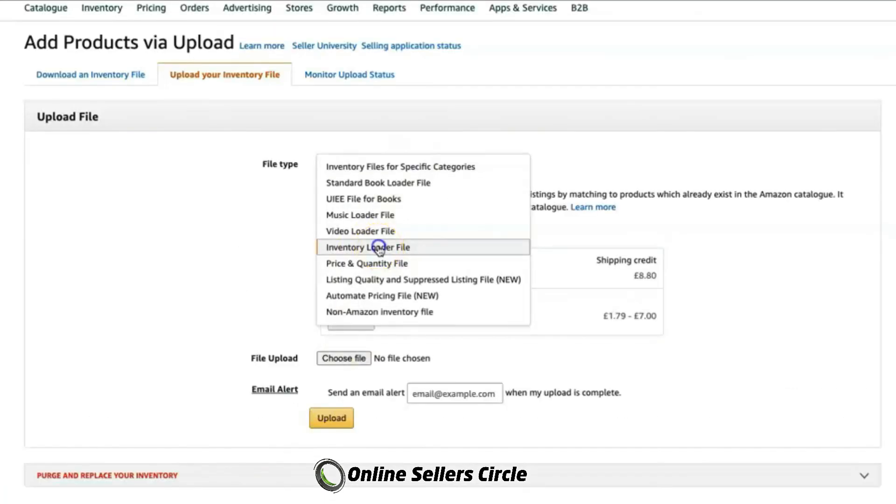
{"action": "left_click", "coordinate": [286, 185]}
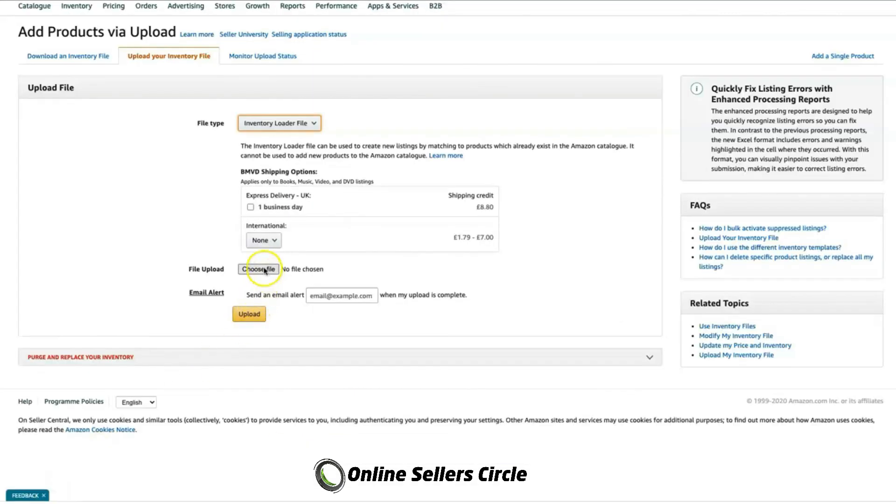
{"action": "left_click", "coordinate": [336, 292]}
{"action": "left_click", "coordinate": [493, 312]}
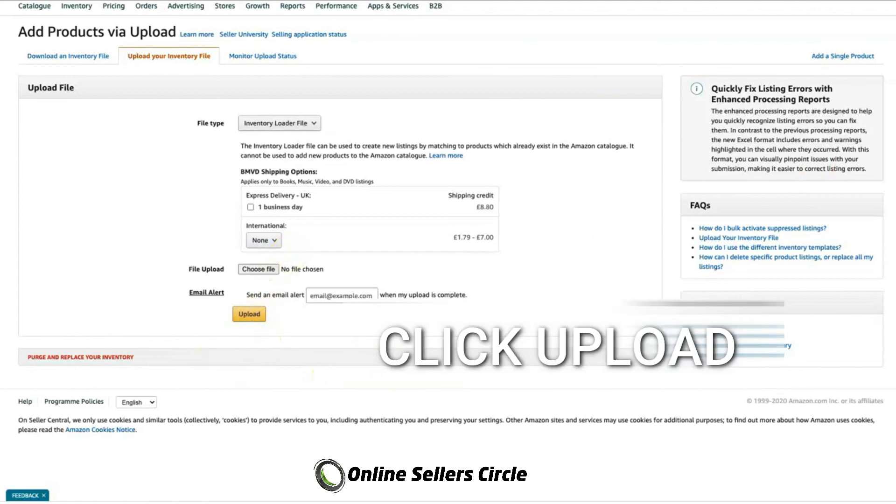
Check the status of the recent inventory file uploads, and leave for another inventory page
{"action": "left_click", "coordinate": [280, 62]}
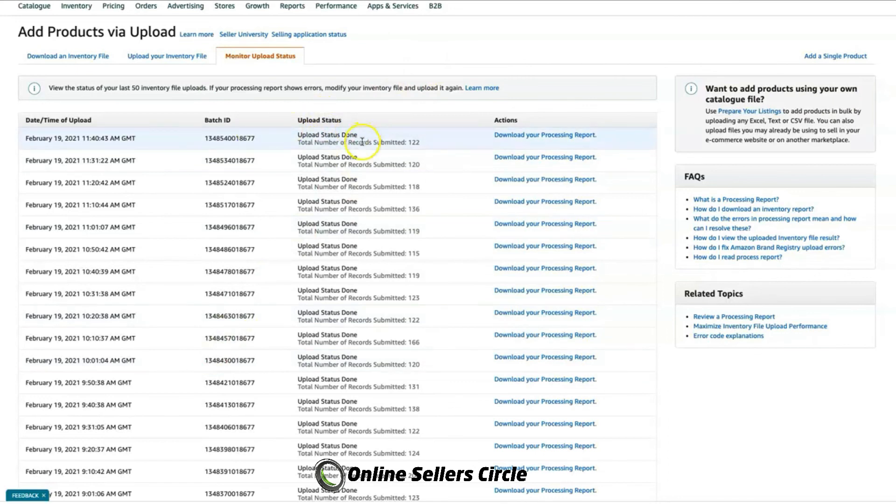
{"action": "mouse_move", "coordinate": [71, 13]}
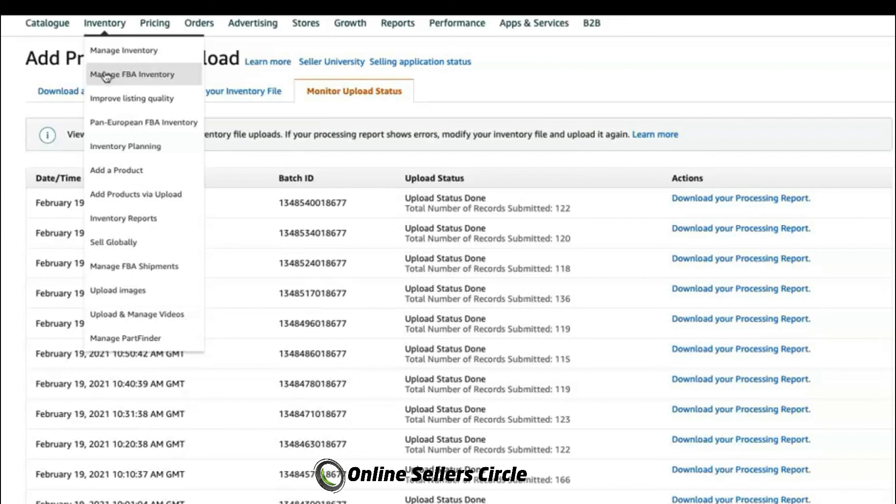
{"action": "left_click", "coordinate": [35, 194]}
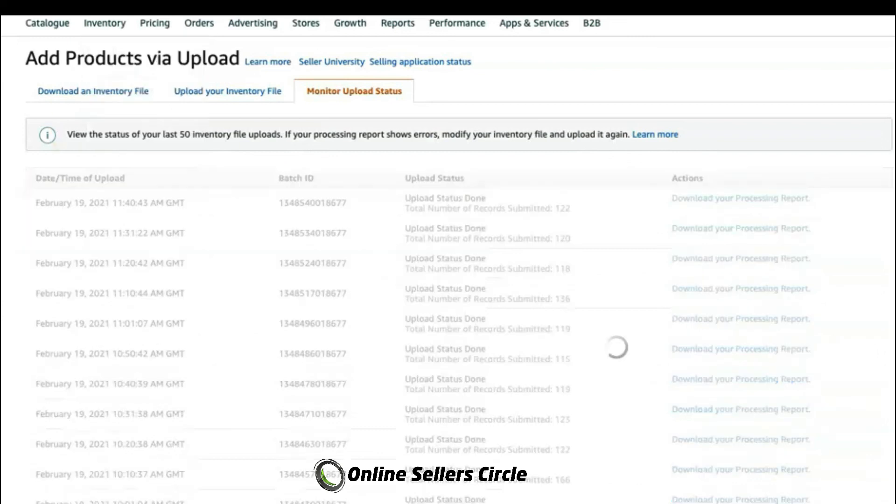